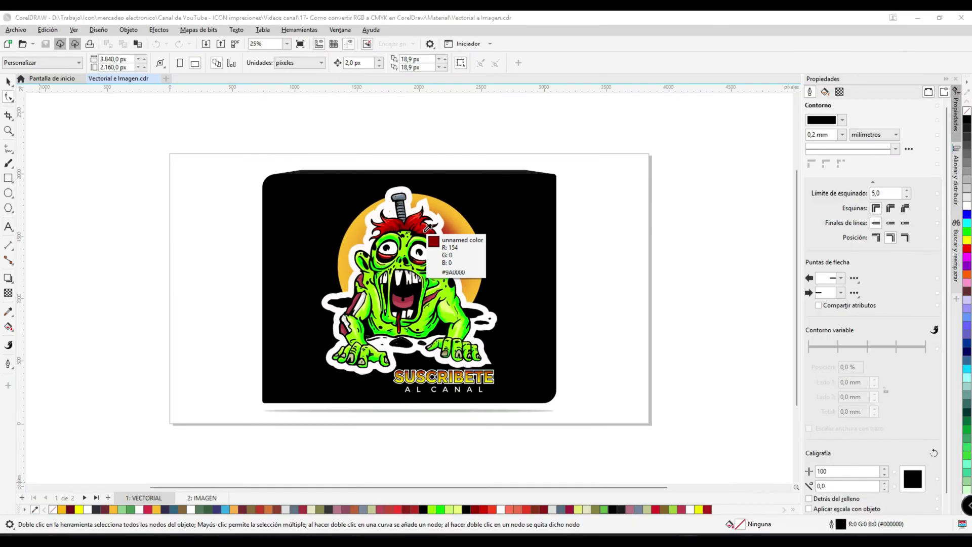
# Step: Examine the zombie artwork's vector edges around the eye and face at high magnification and return to the full page
pyautogui.press('Escape')
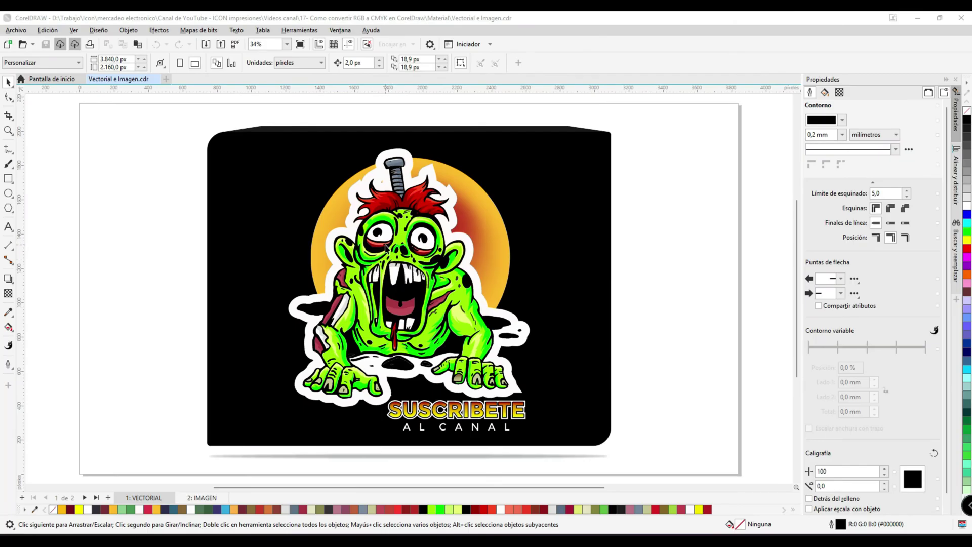
pyautogui.scroll(6, 383, 256)
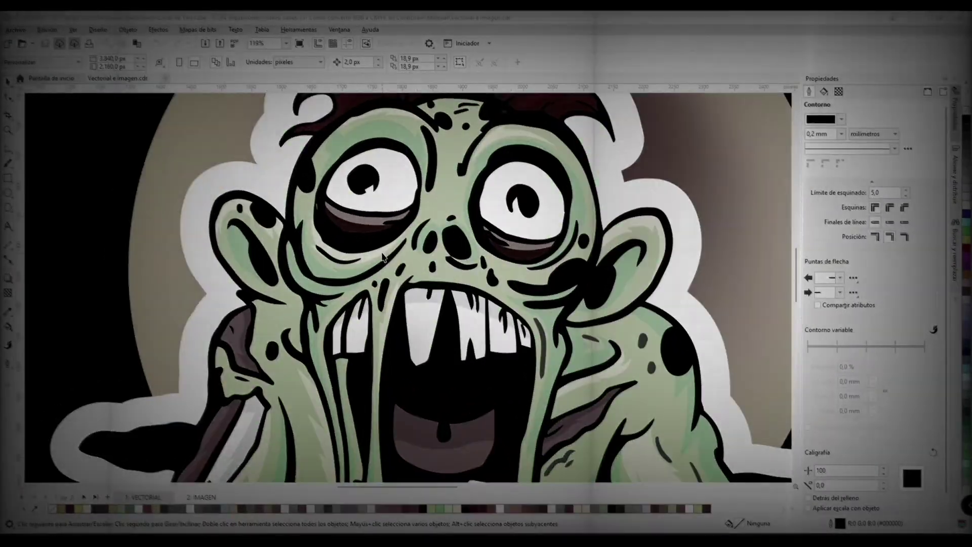
pyautogui.scroll(2, 386, 256)
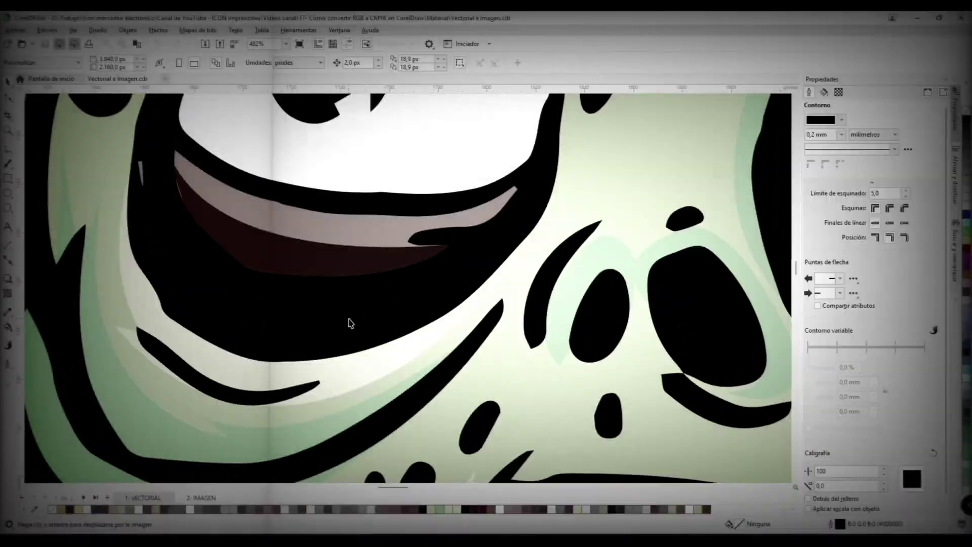
pyautogui.scroll(3, 404, 339)
pyautogui.scroll(4, 407, 330)
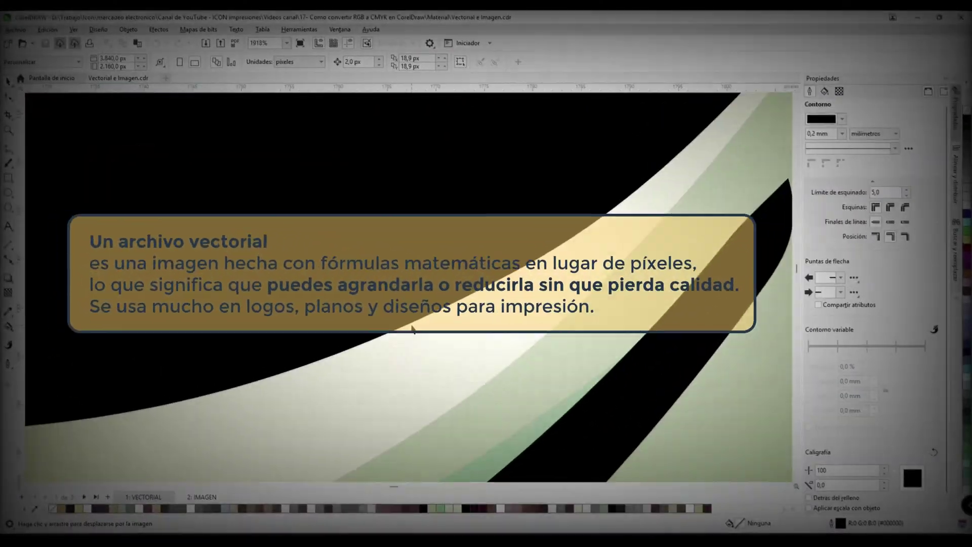
pyautogui.hscroll(5, 385, 246)
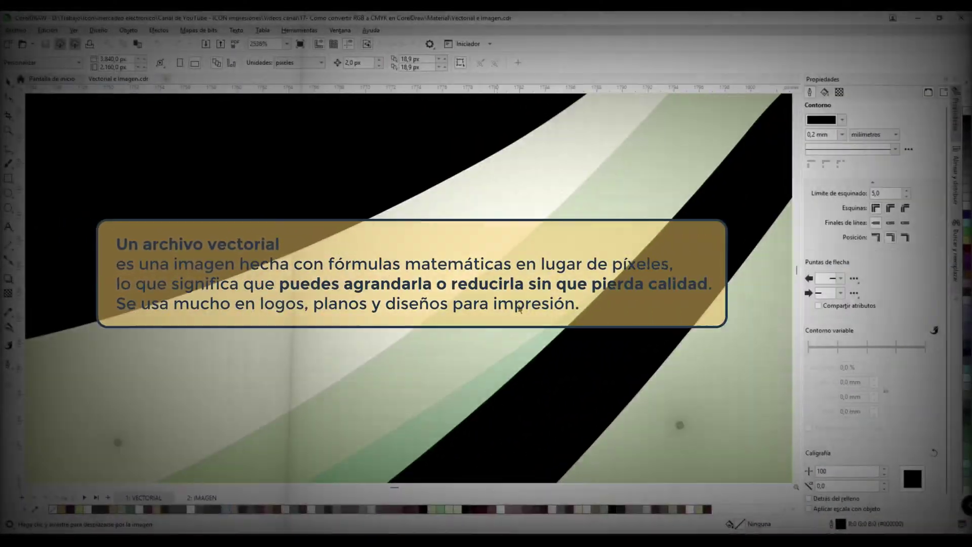
pyautogui.scroll(3, 497, 276)
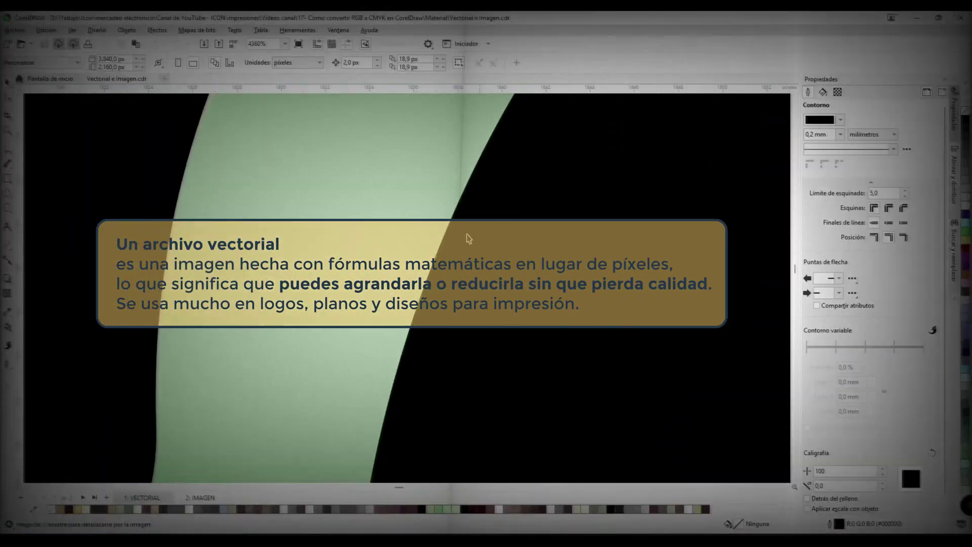
pyautogui.scroll(-8, 468, 238)
pyautogui.click(168, 63)
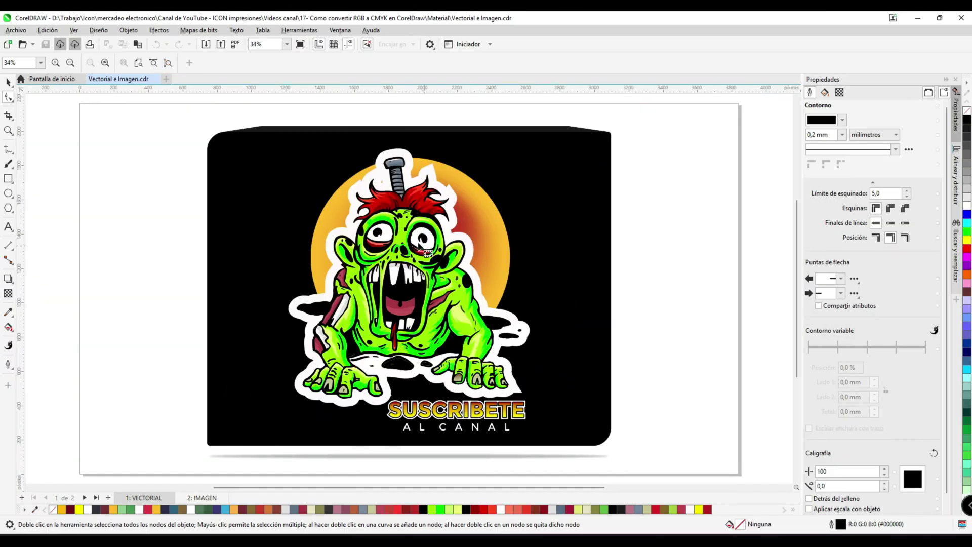
pyautogui.press('space')
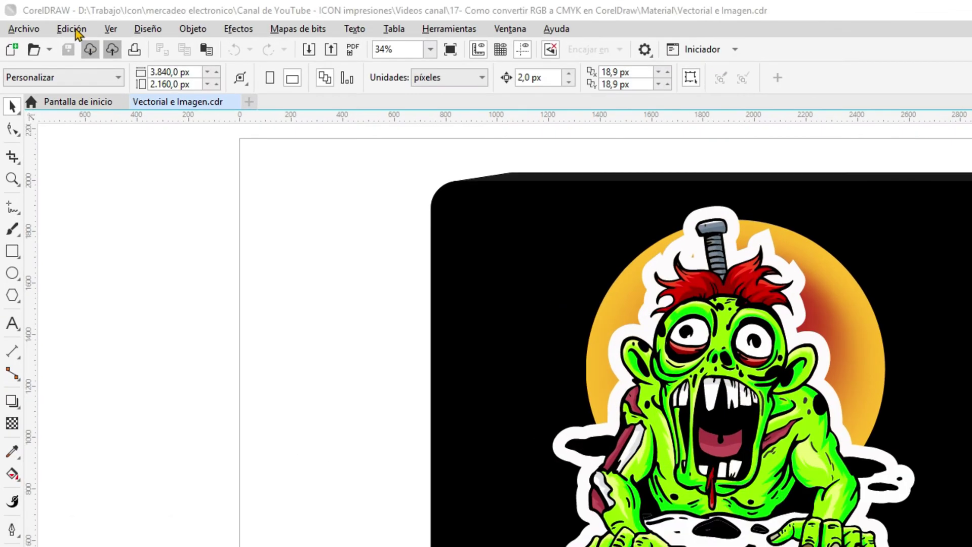
# Step: Open Find and Replace and set it to replace objects by color model or palette
pyautogui.click(74, 30)
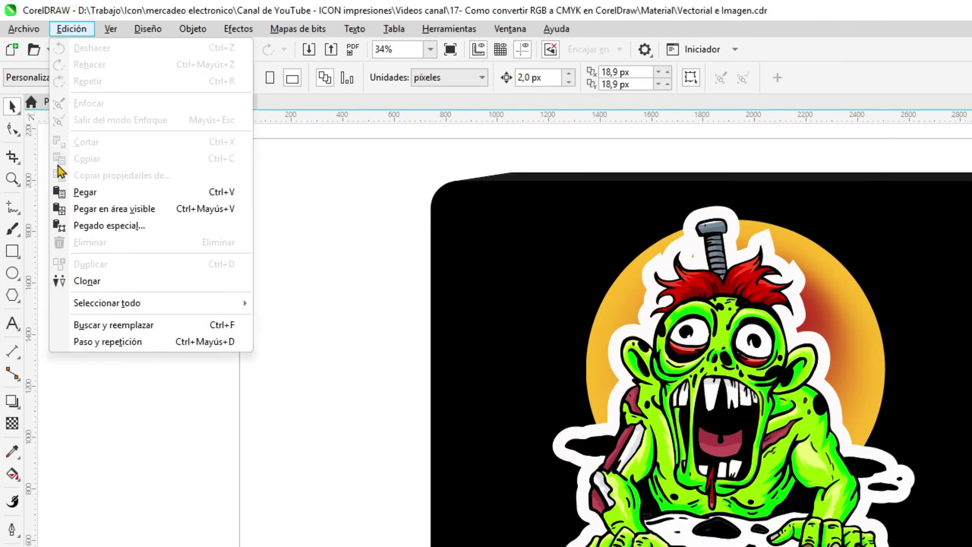
pyautogui.click(148, 325)
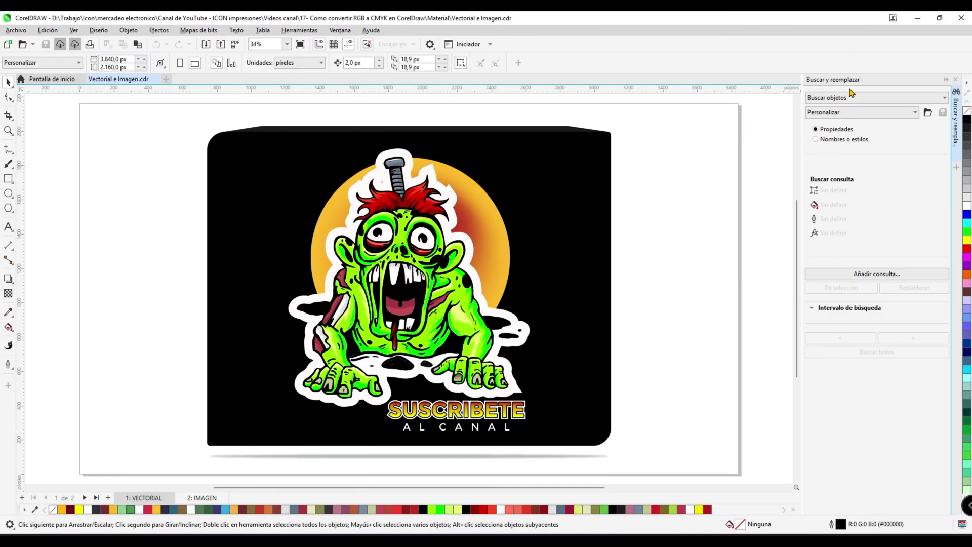
pyautogui.click(945, 99)
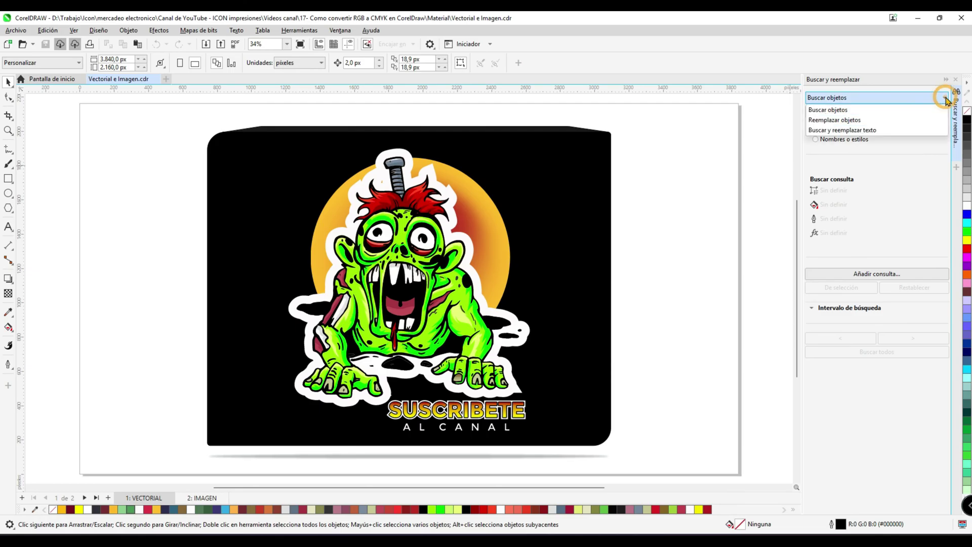
pyautogui.click(841, 121)
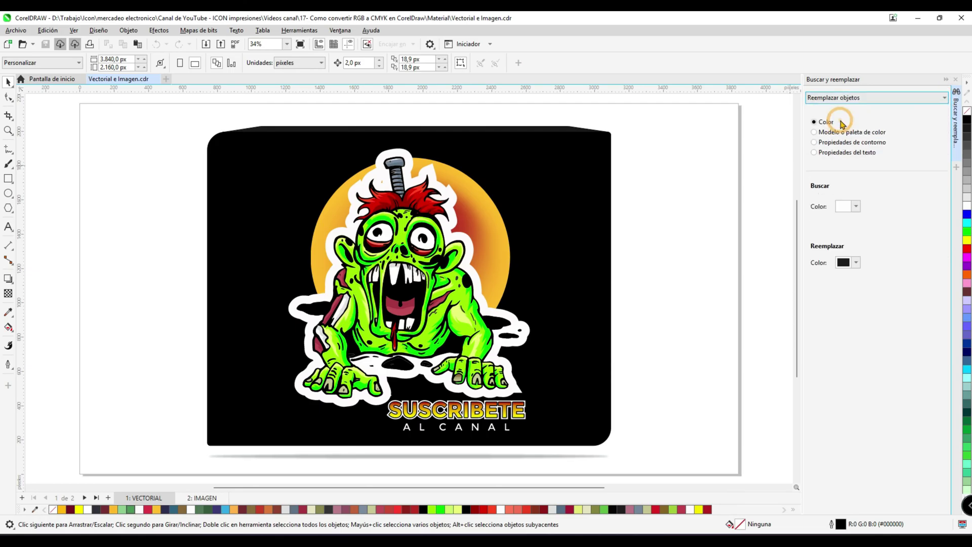
pyautogui.click(814, 132)
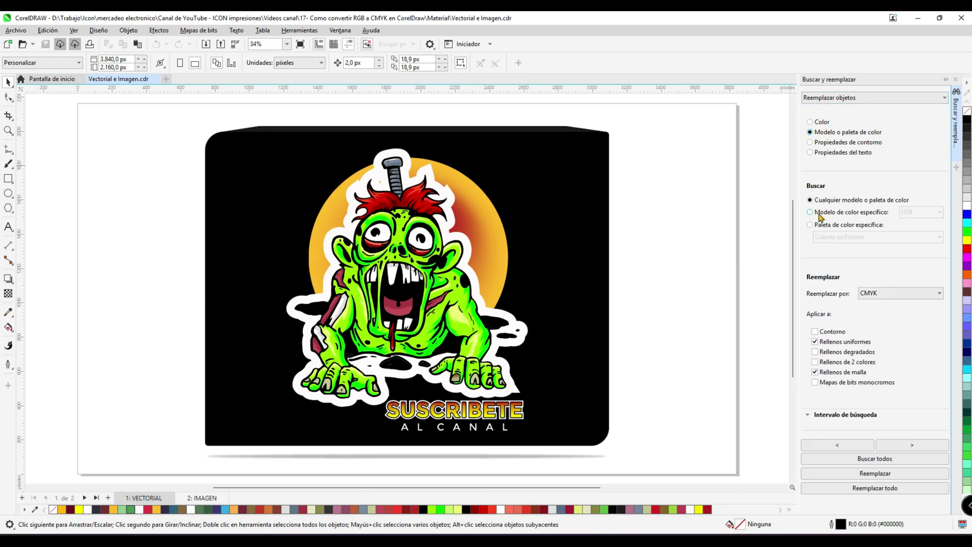
# Step: Set the search to the specific color model RGB and the replacement to CMYK
pyautogui.click(835, 213)
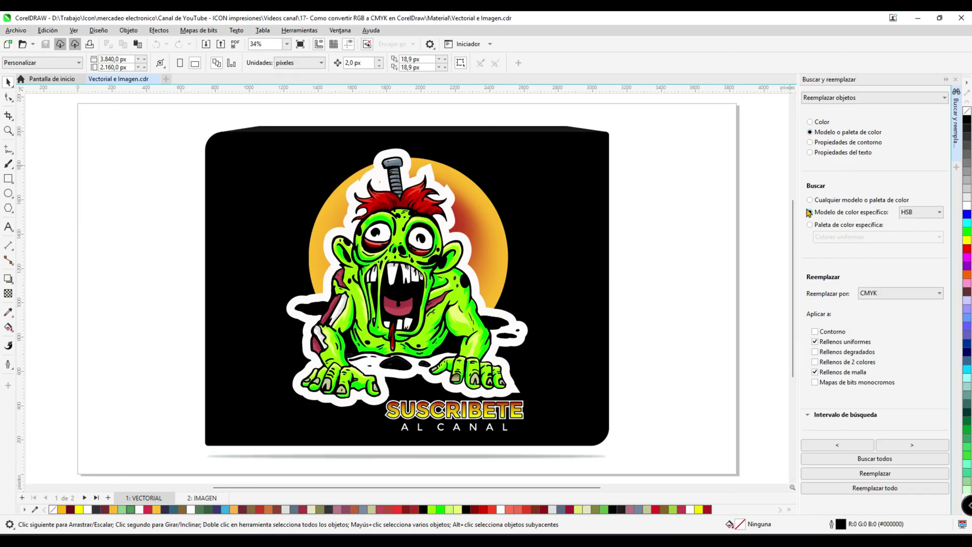
pyautogui.click(940, 213)
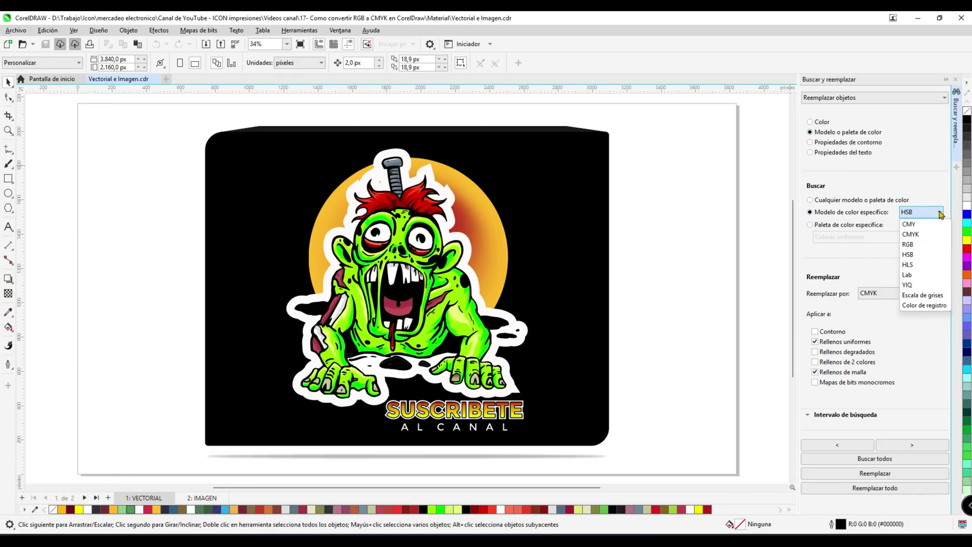
pyautogui.click(909, 245)
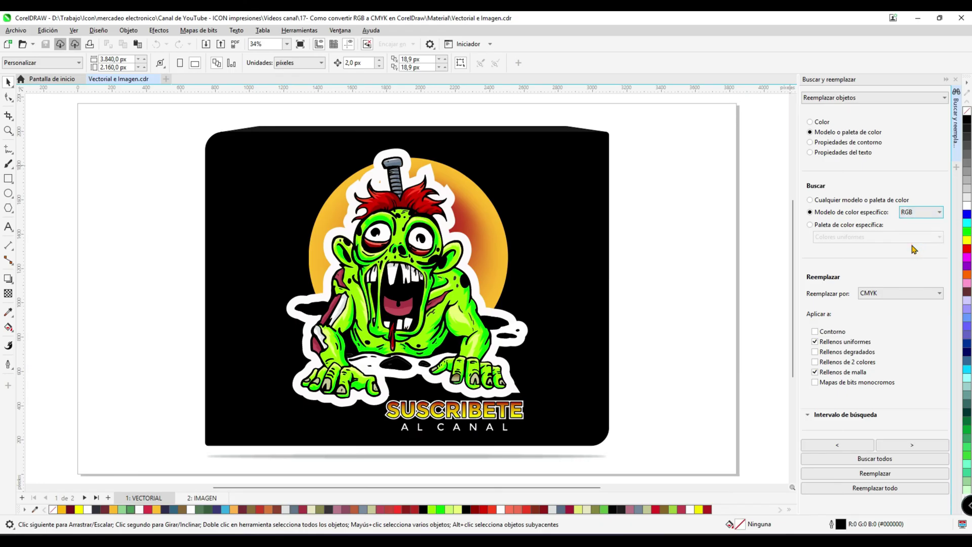
pyautogui.click(927, 293)
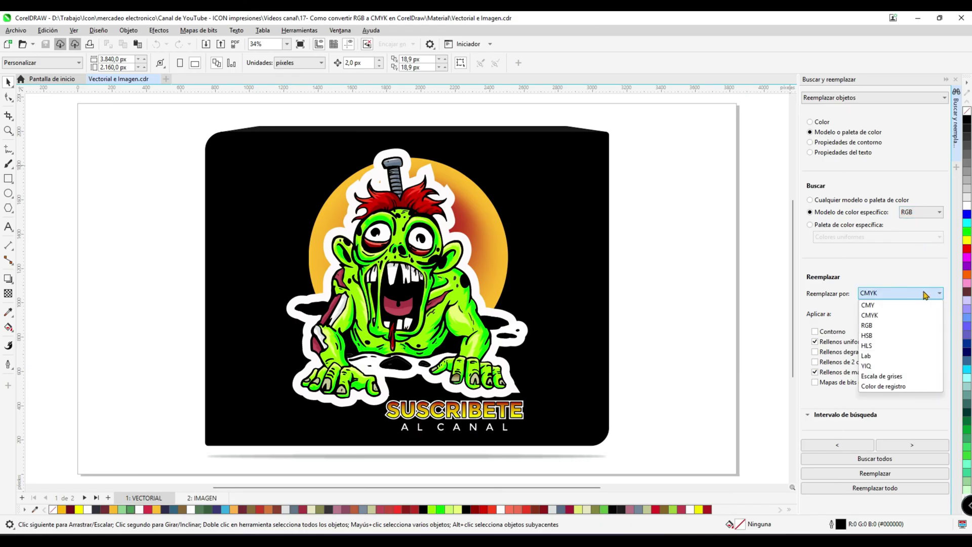
pyautogui.click(878, 316)
# Step: Include outlines, gradient fills and two-color fills, replace all RGB colors with CMYK, and decline searching again from the beginning
pyautogui.click(815, 331)
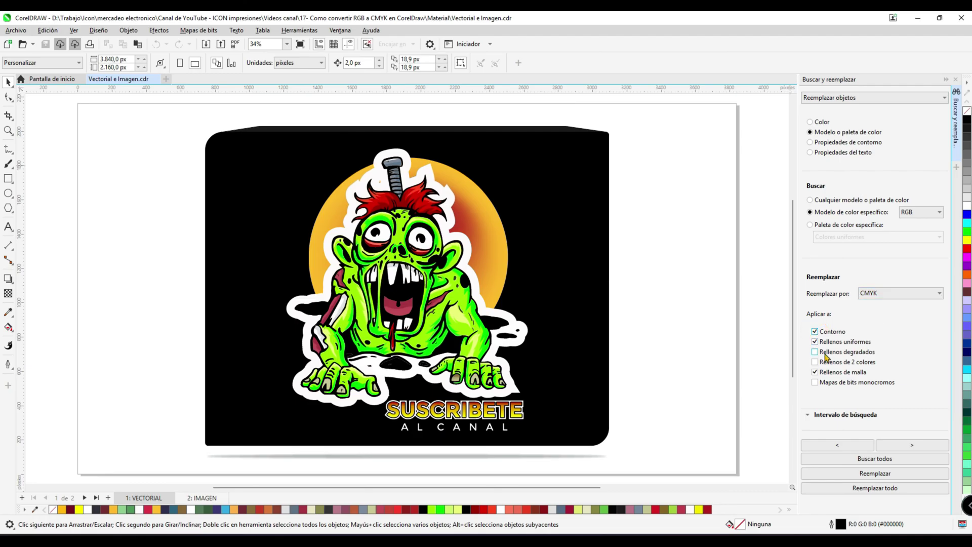
pyautogui.click(815, 352)
pyautogui.click(870, 489)
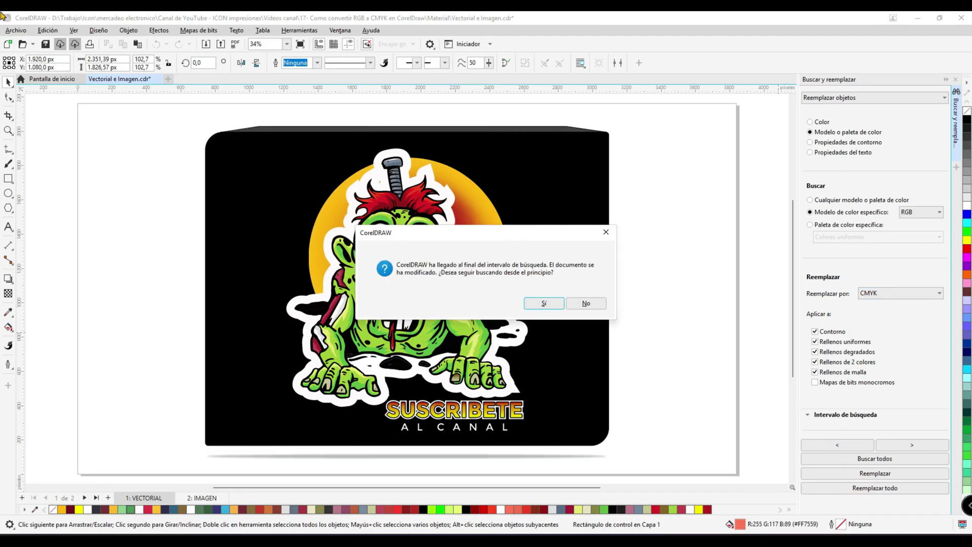
pyautogui.click(587, 306)
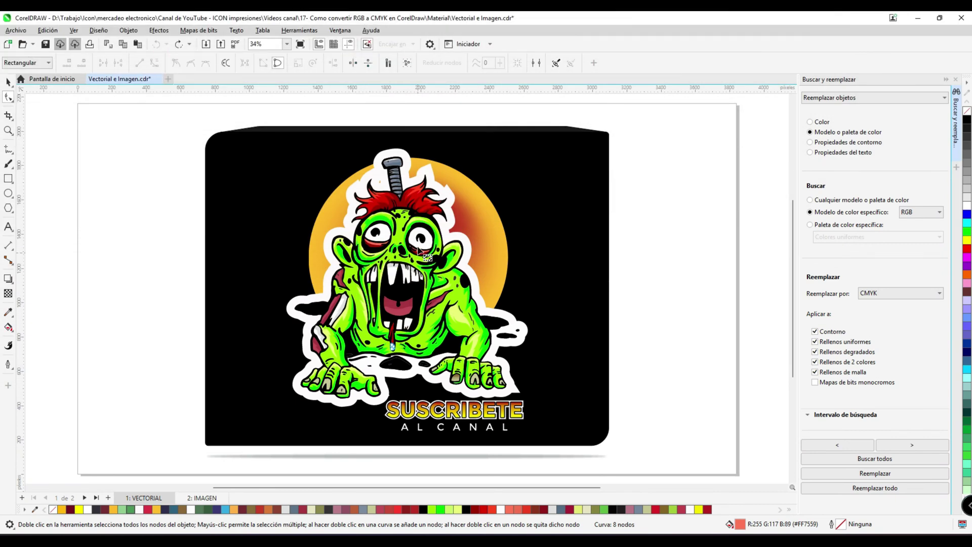
# Step: Redo the RGB-to-CMYK replacement for comparison and inspect the artwork and its SUSCRIBETE AL CANAL lettering up close
pyautogui.click(179, 45)
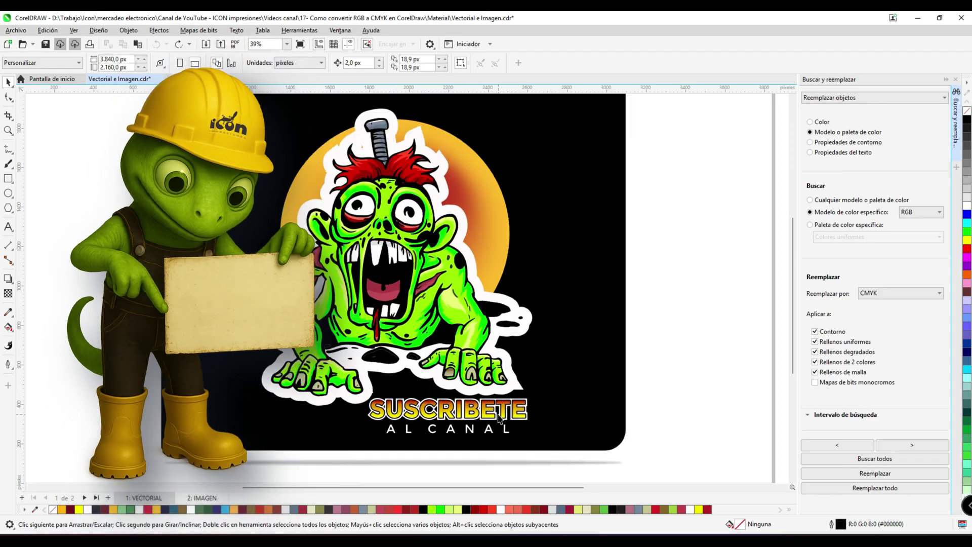
pyautogui.scroll(5, 502, 394)
pyautogui.moveTo(454, 395); pyautogui.dragTo(502, 228)
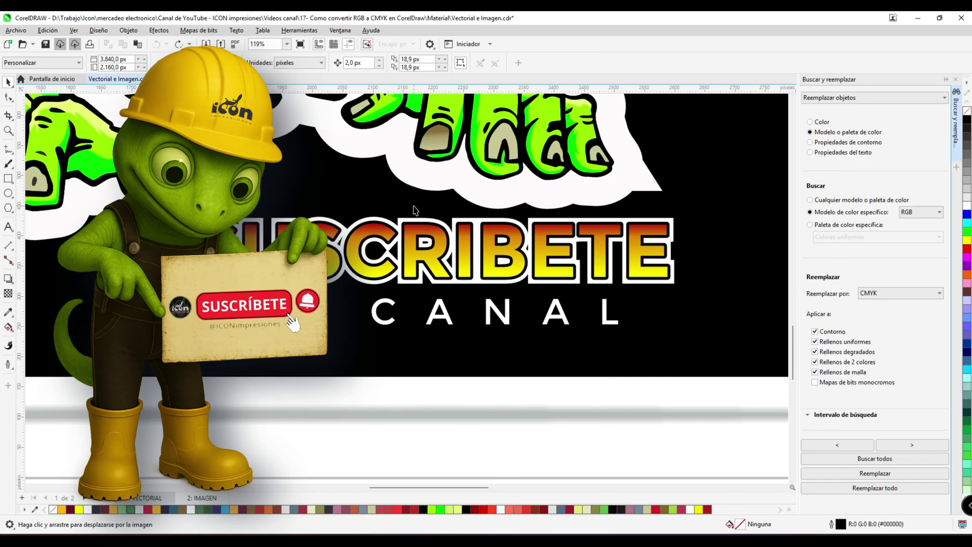
pyautogui.moveTo(465, 217); pyautogui.dragTo(409, 260)
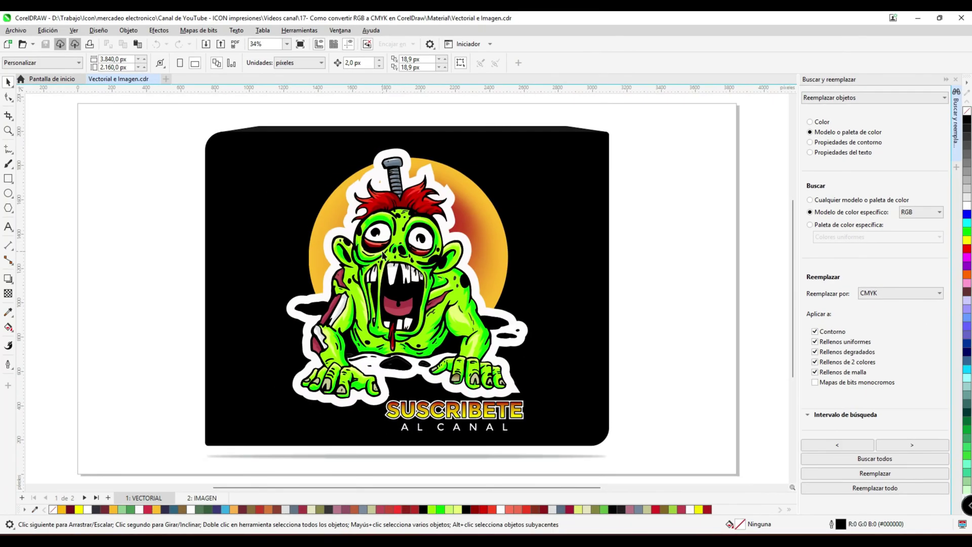
pyautogui.scroll(3, 383, 256)
pyautogui.scroll(-2, 329, 299)
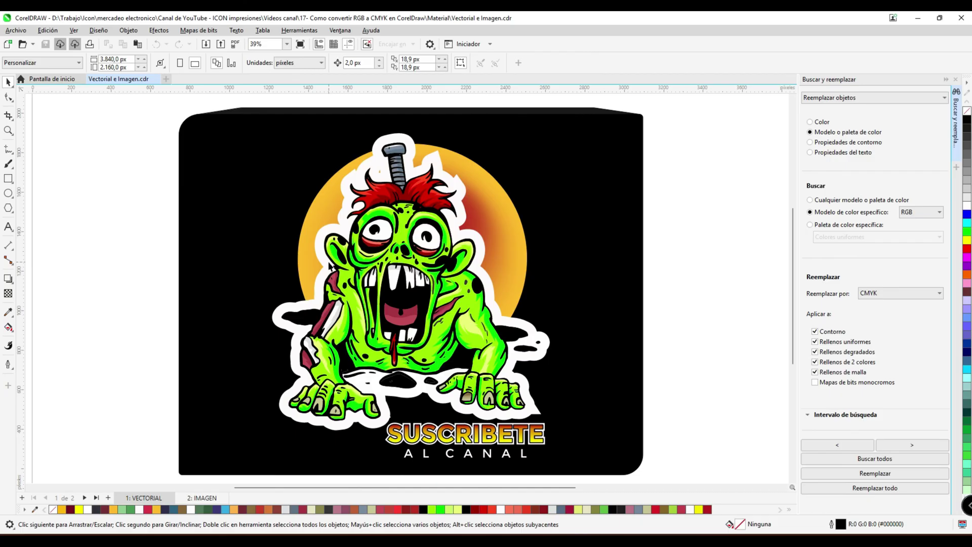
# Step: Go to the IMAGEN page and check the color mode of the gecko bitmap
pyautogui.click(198, 497)
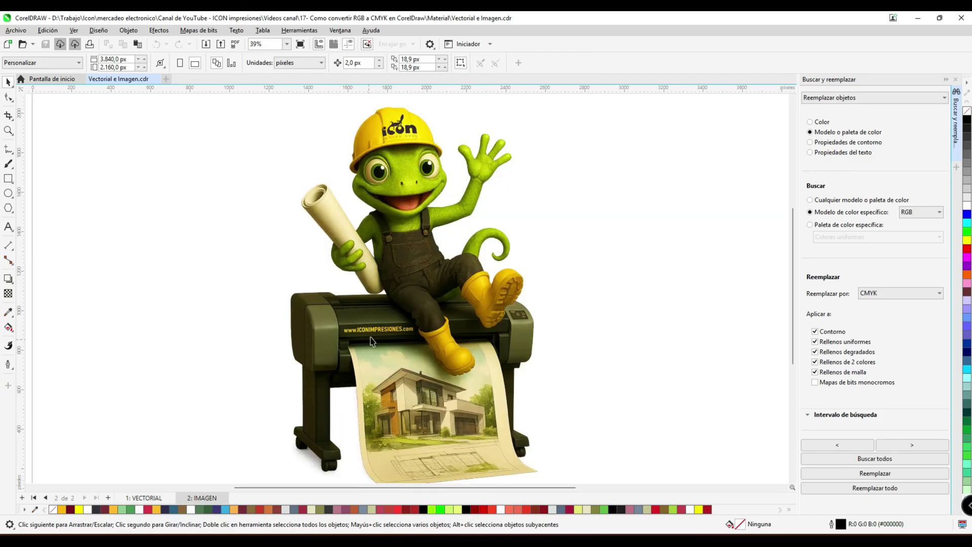
pyautogui.scroll(-1, 413, 230)
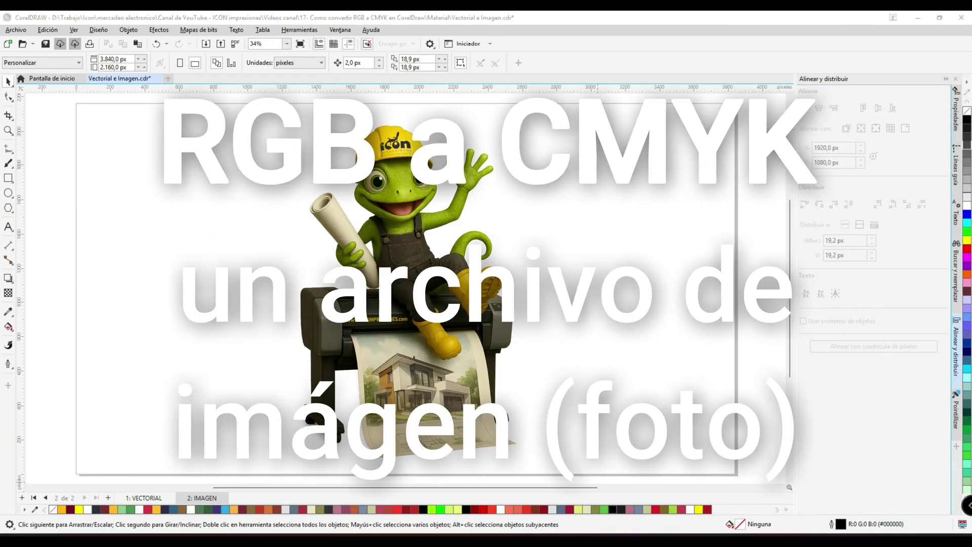
pyautogui.press('F10')
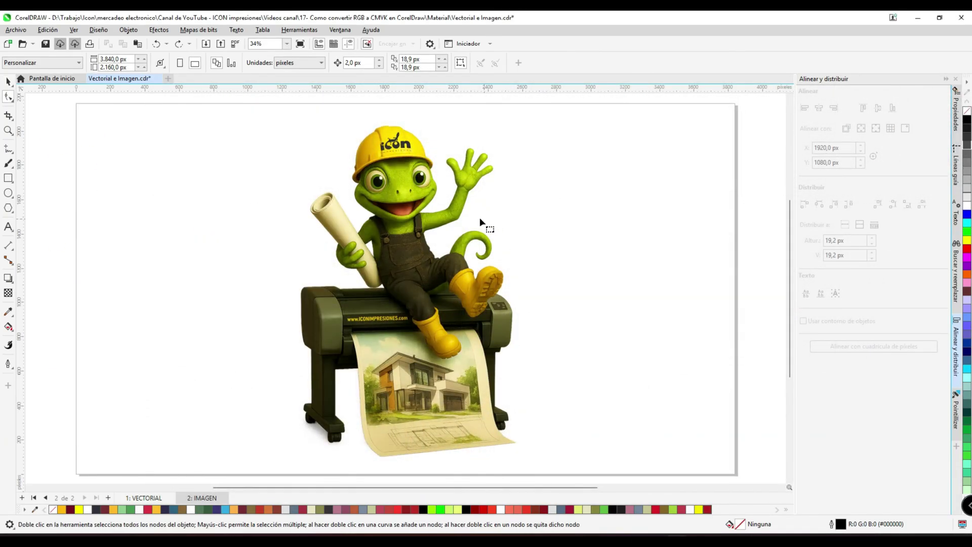
pyautogui.press('space')
pyautogui.click(399, 218)
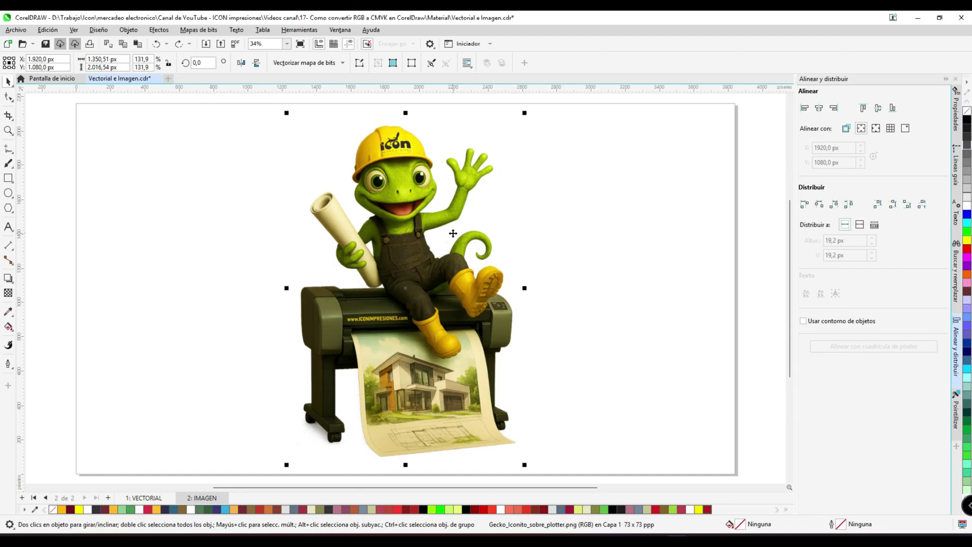
pyautogui.click(553, 198)
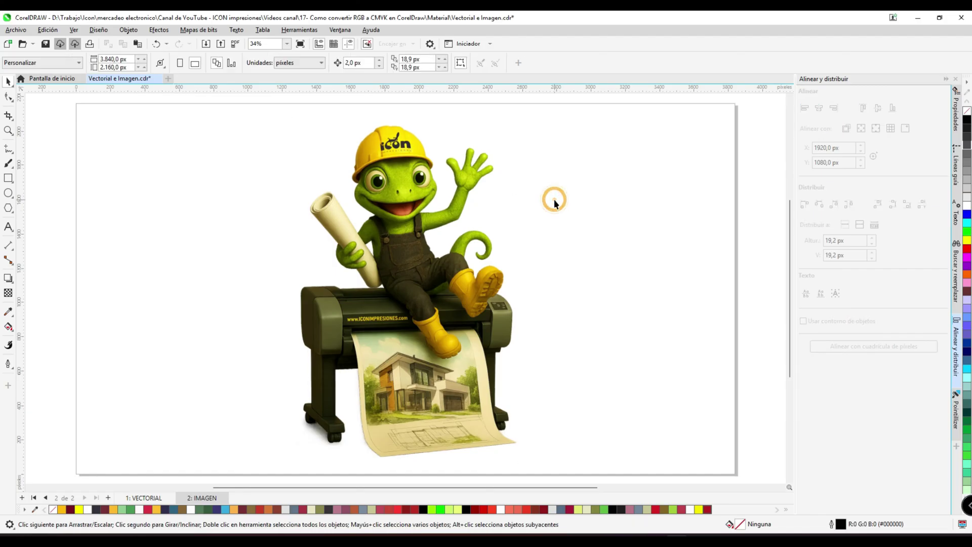
# Step: Convert the gecko bitmap to CMYK Color (32-bit) mode
pyautogui.click(406, 218)
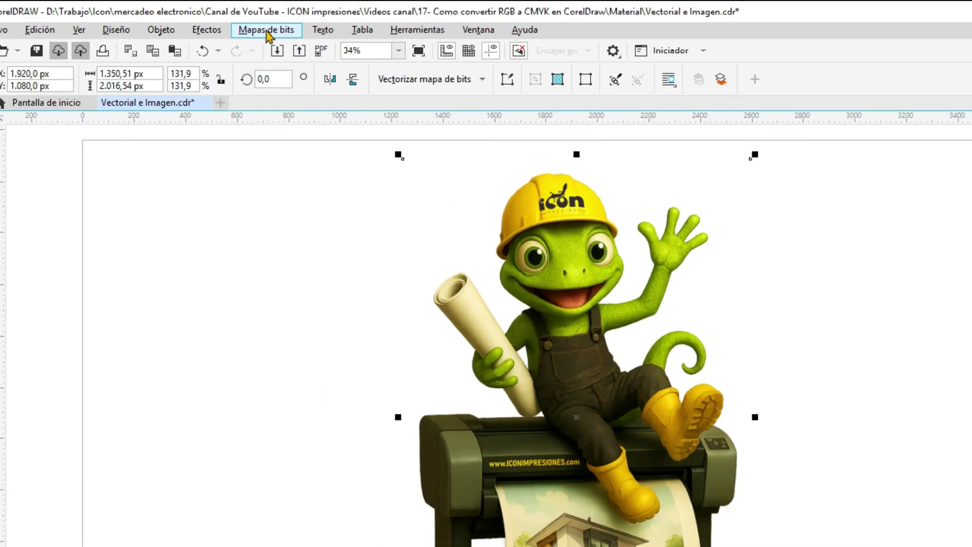
pyautogui.click(268, 33)
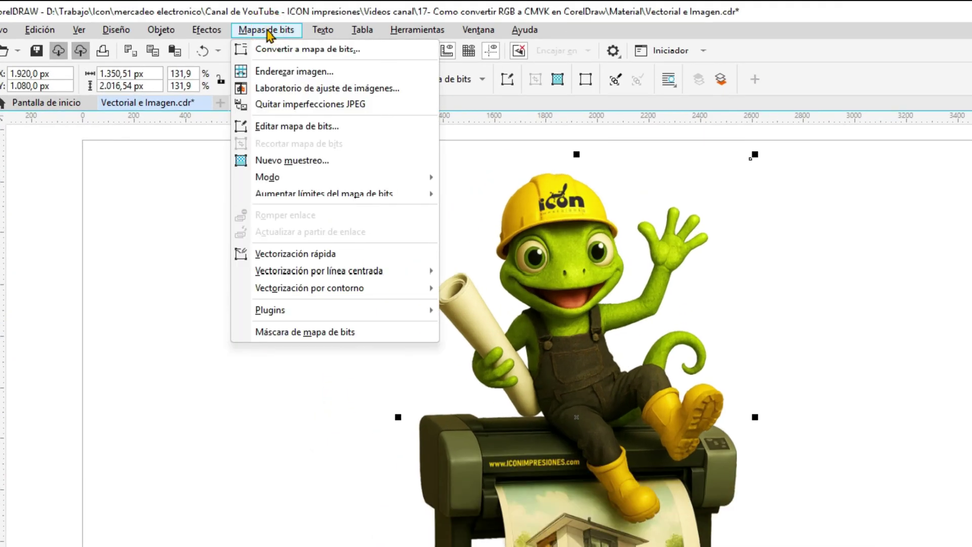
pyautogui.moveTo(291, 183)
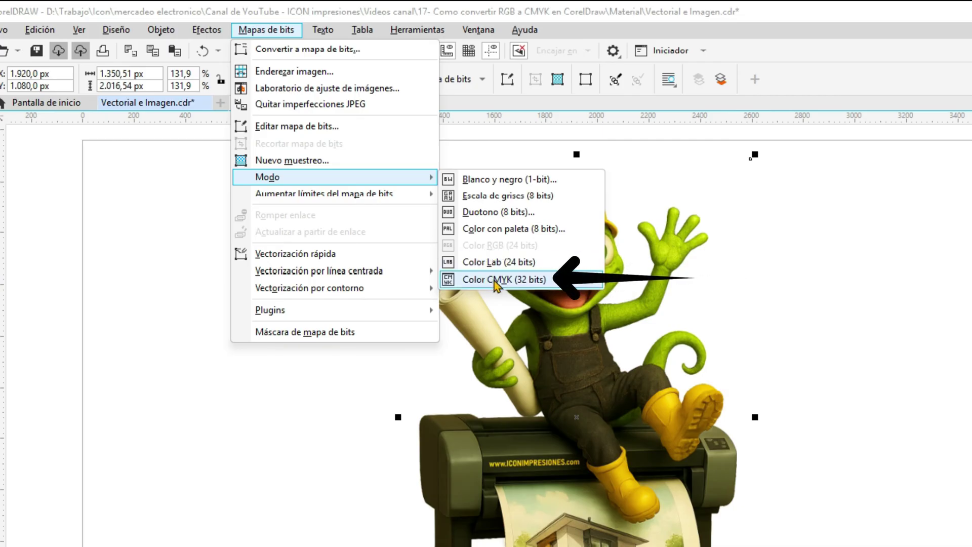
pyautogui.click(494, 280)
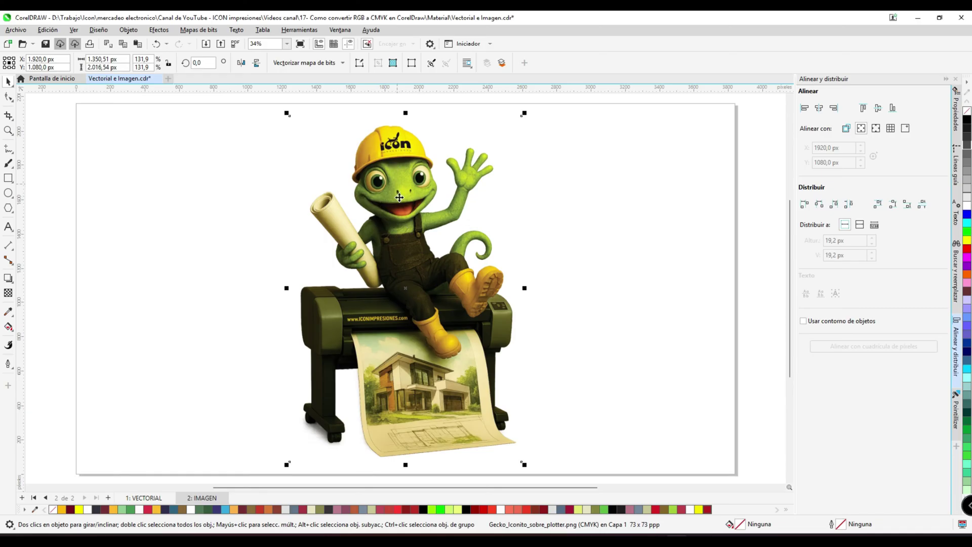
# Step: Arrange the RGB and CMYK gecko images side by side, with the CMYK one on the page's right half at X 2.654,81 px
pyautogui.moveTo(403, 237); pyautogui.dragTo(268, 231)
pyautogui.rightClick(599, 235)
pyautogui.moveTo(577, 230); pyautogui.dragTo(507, 230)
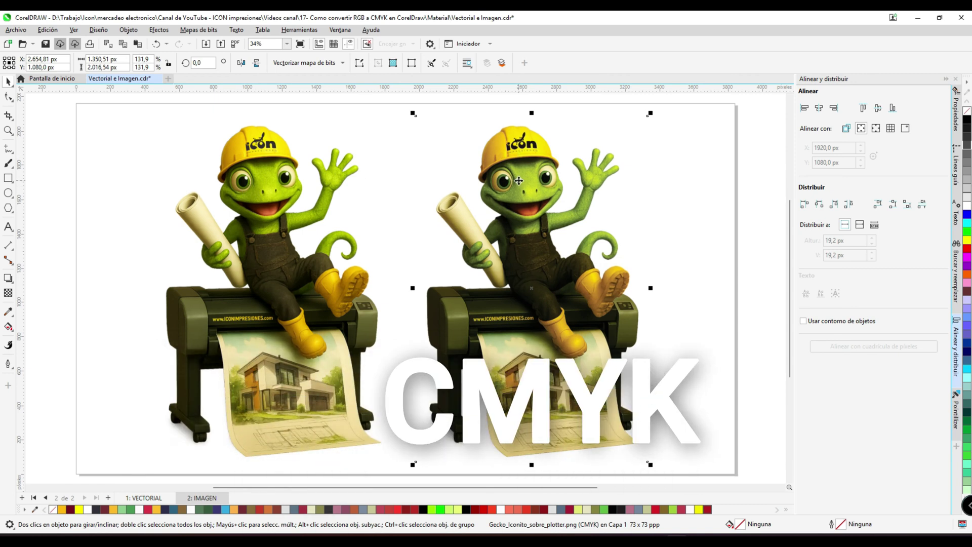
pyautogui.click(689, 185)
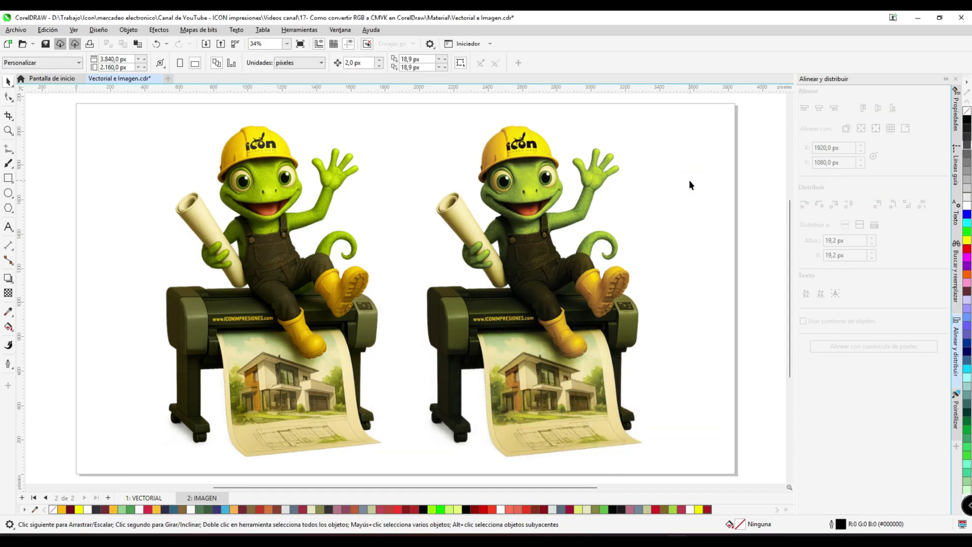
# Step: Sample colors on the RGB and CMYK gecko images with the document palette's eyedropper and compare both geckos up close
pyautogui.click(34, 509)
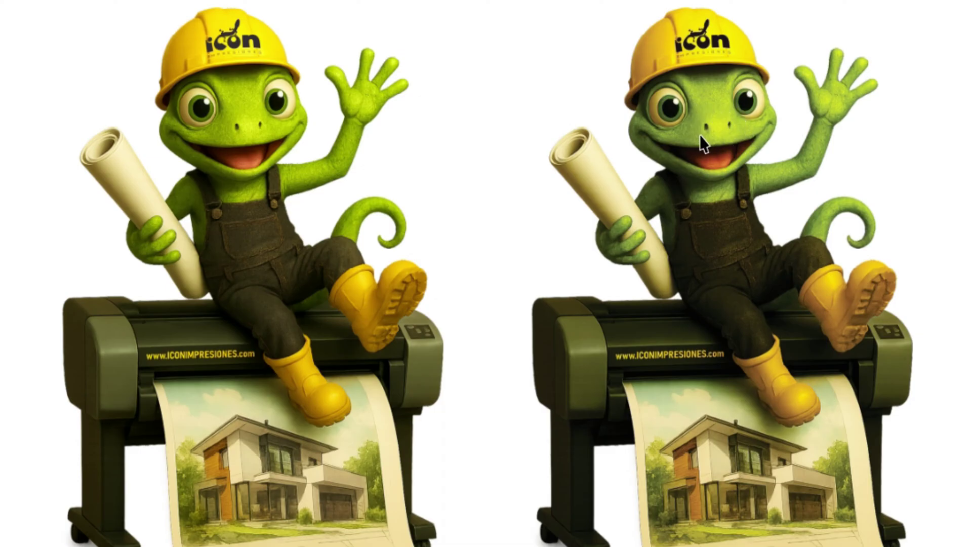
pyautogui.click(771, 107)
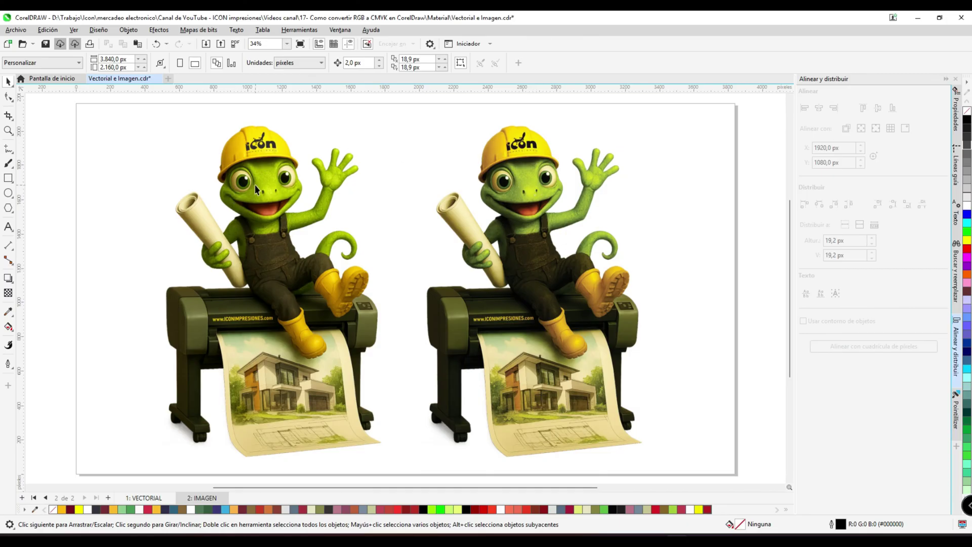
# Step: Try the Image Adjustment Lab on the CMYK gecko bitmap with brightness 19 and contrast 9
pyautogui.click(528, 190)
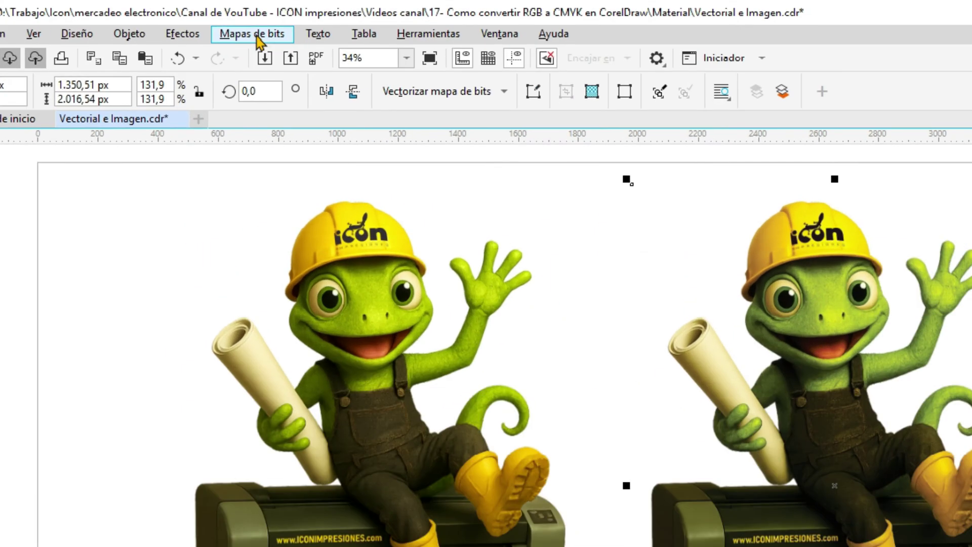
pyautogui.click(256, 37)
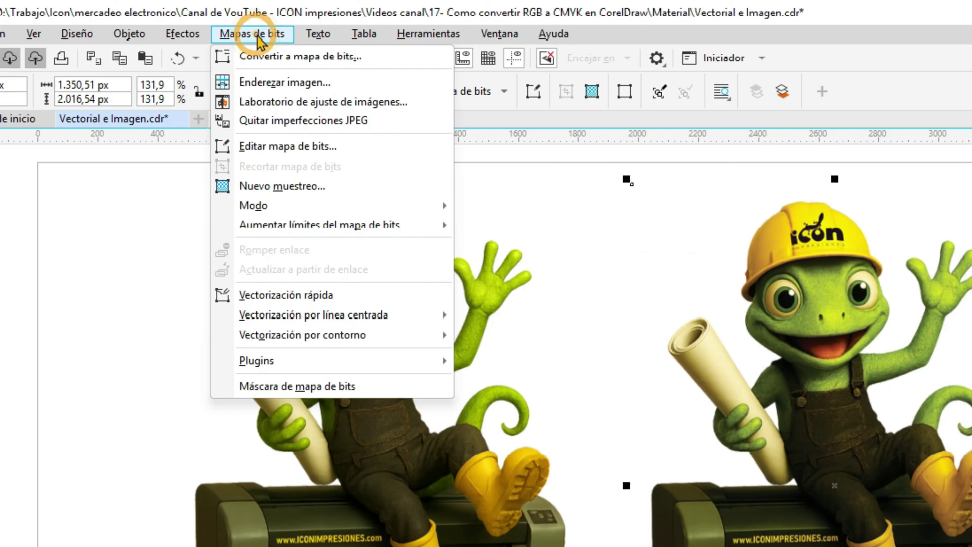
pyautogui.click(322, 104)
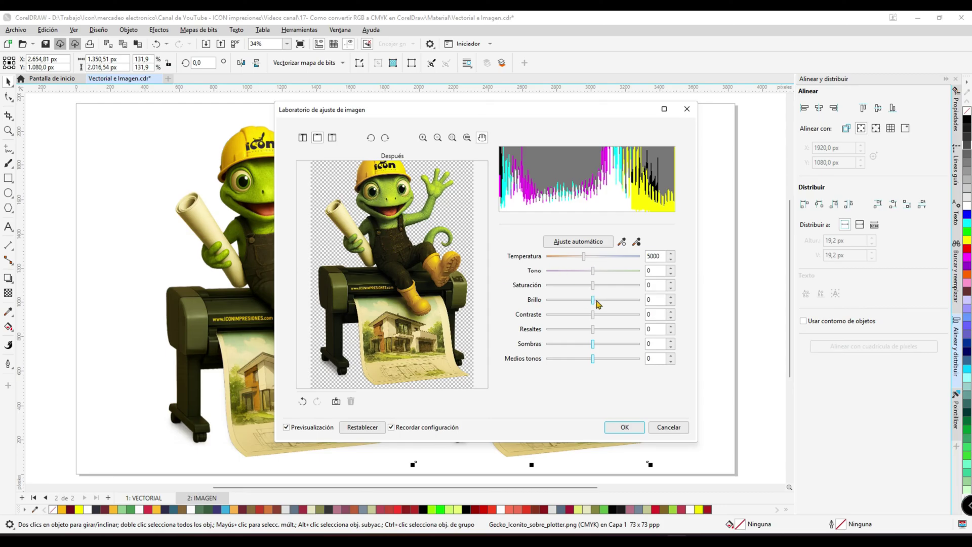
pyautogui.moveTo(593, 301); pyautogui.dragTo(601, 299)
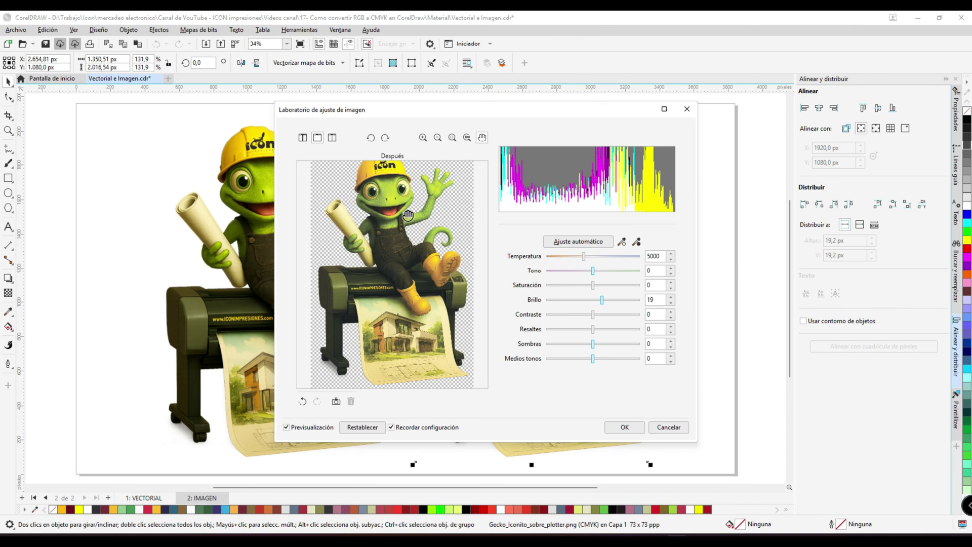
pyautogui.click(599, 315)
pyautogui.moveTo(596, 316); pyautogui.dragTo(585, 315)
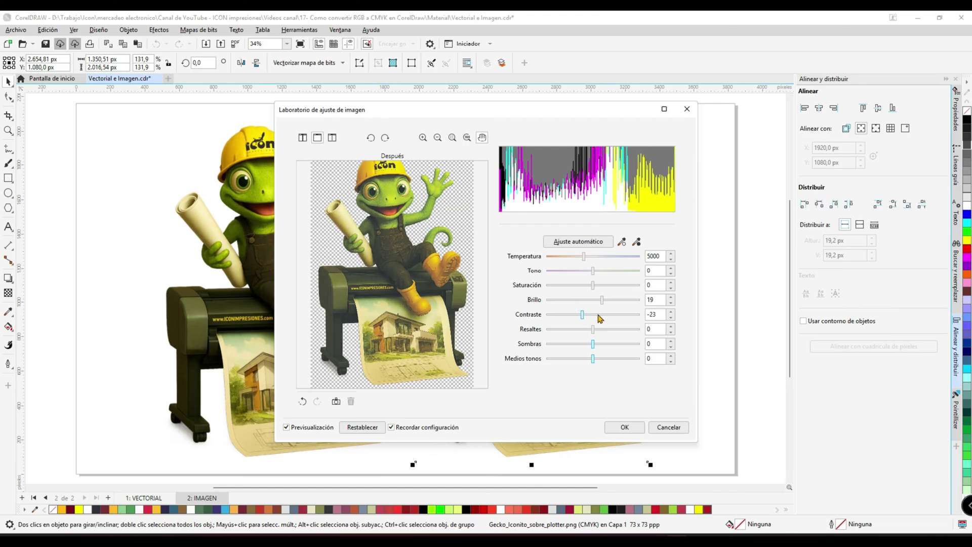
pyautogui.click(600, 318)
# Step: Try highlights -34, shadows -9 and midtones -33 on the CMYK gecko, discard all lab adjustments and deselect the bitmap
pyautogui.click(597, 329)
pyautogui.click(601, 329)
pyautogui.click(578, 329)
pyautogui.click(606, 343)
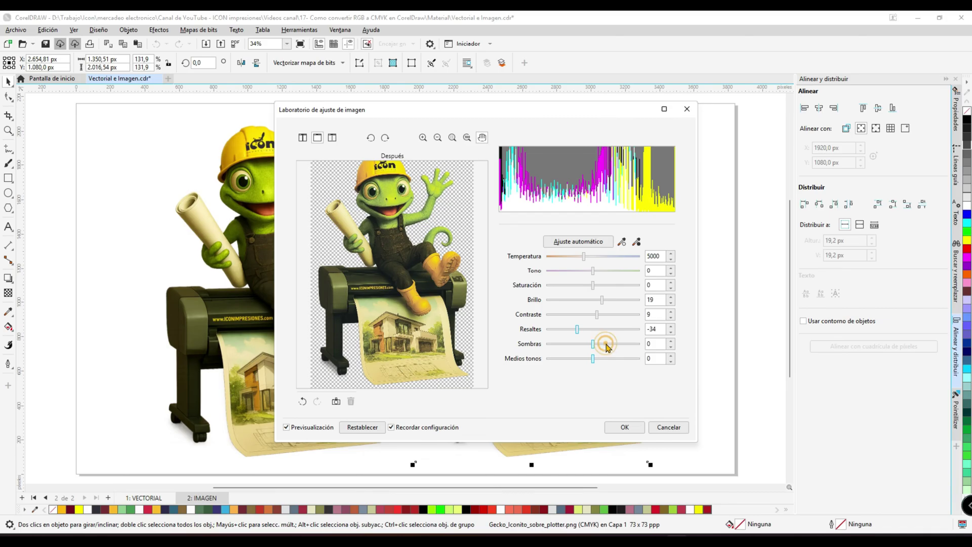
pyautogui.click(588, 344)
pyautogui.click(577, 358)
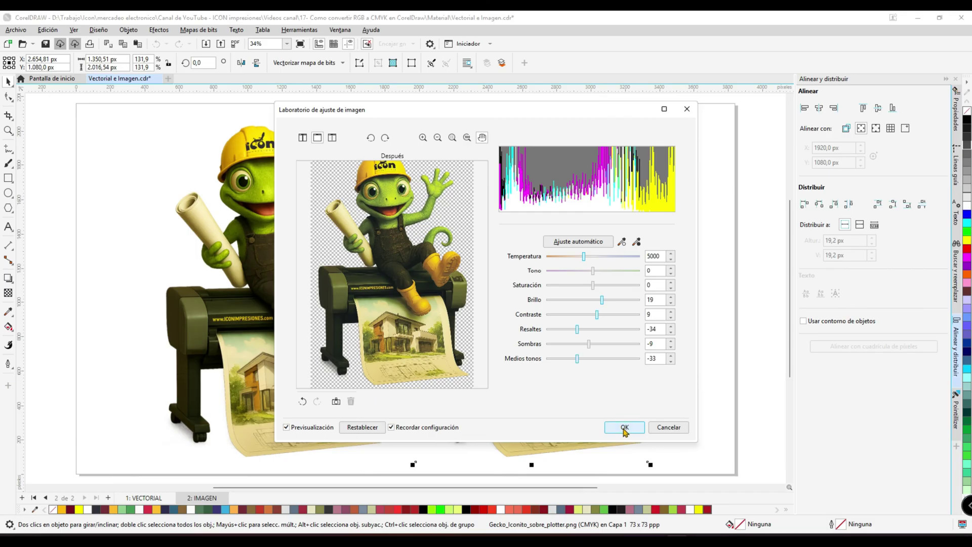
pyautogui.click(667, 428)
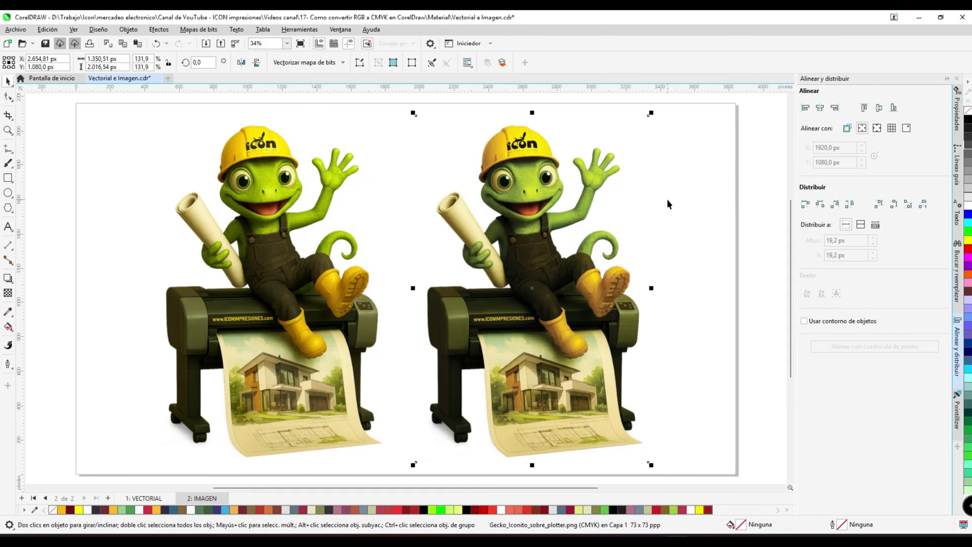
pyautogui.click(672, 196)
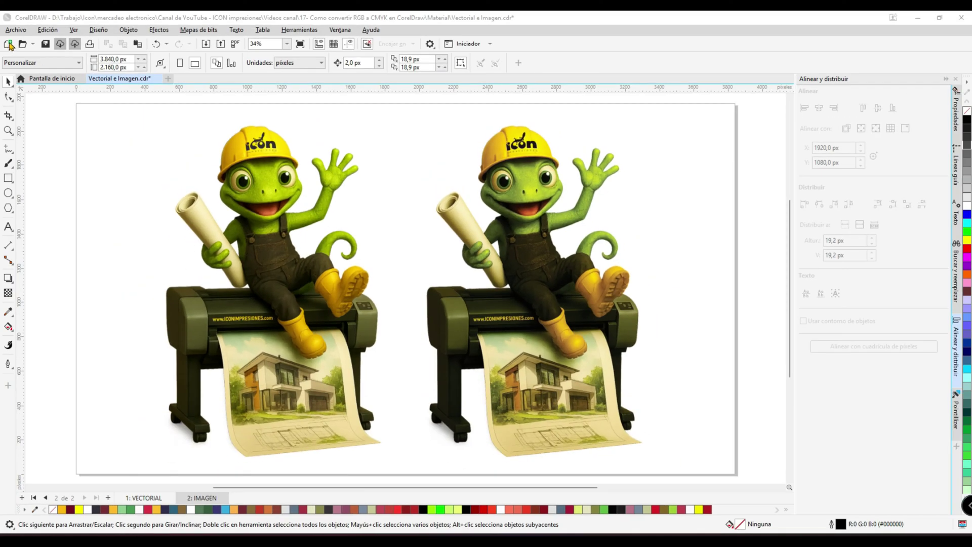
# Step: Start a new document and choose CMYK as its primary color mode
pyautogui.click(9, 45)
pyautogui.click(341, 297)
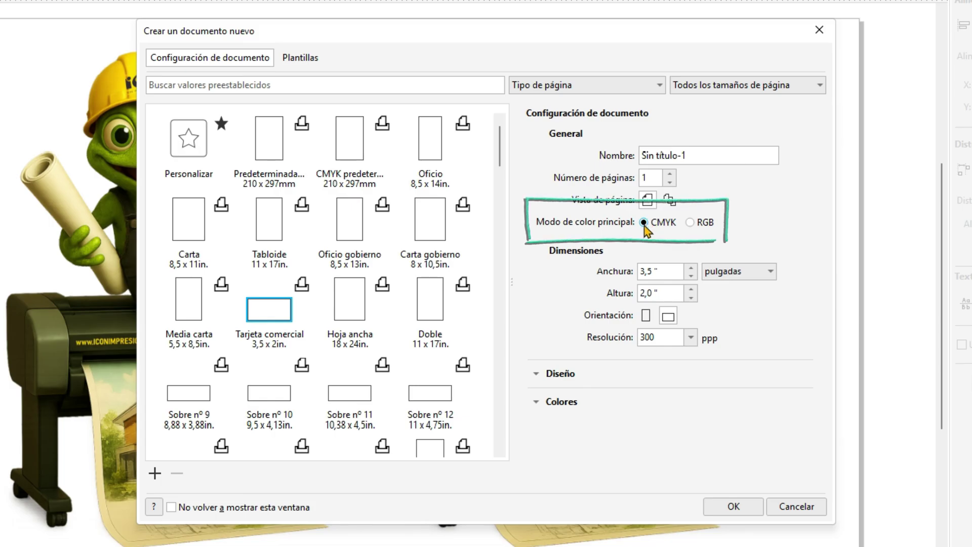
pyautogui.click(692, 224)
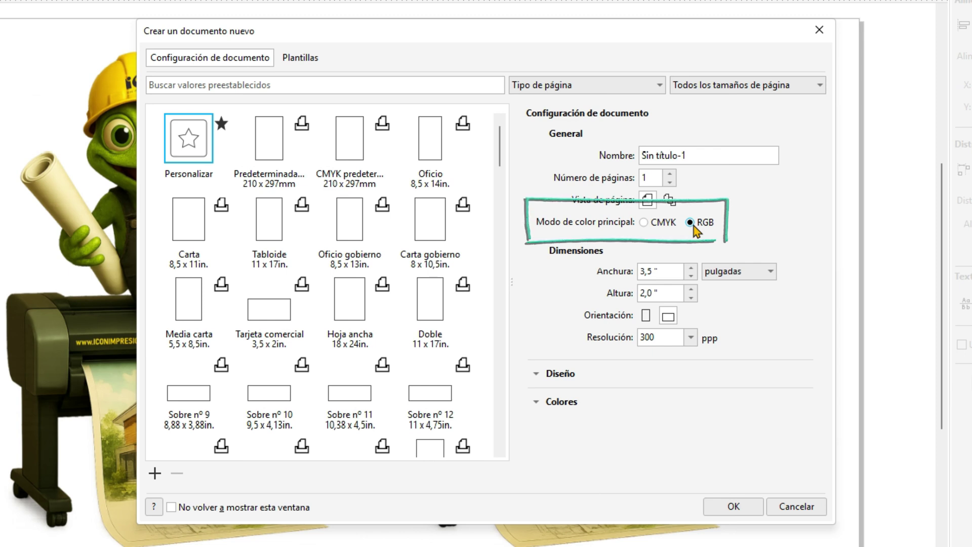
pyautogui.click(644, 223)
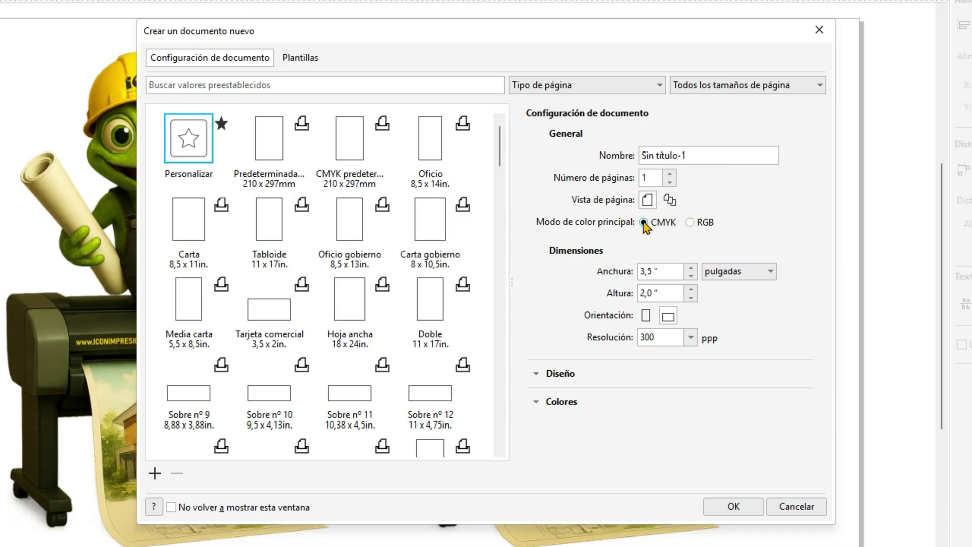
# Step: Create the new document in centimetres with a width of 100 cm and a height of 70 cm
pyautogui.click(771, 272)
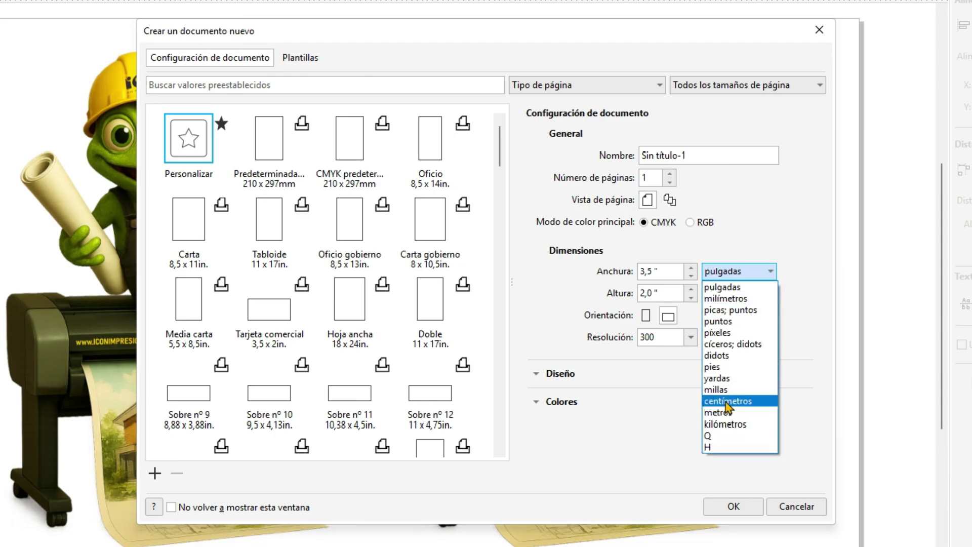
pyautogui.click(725, 402)
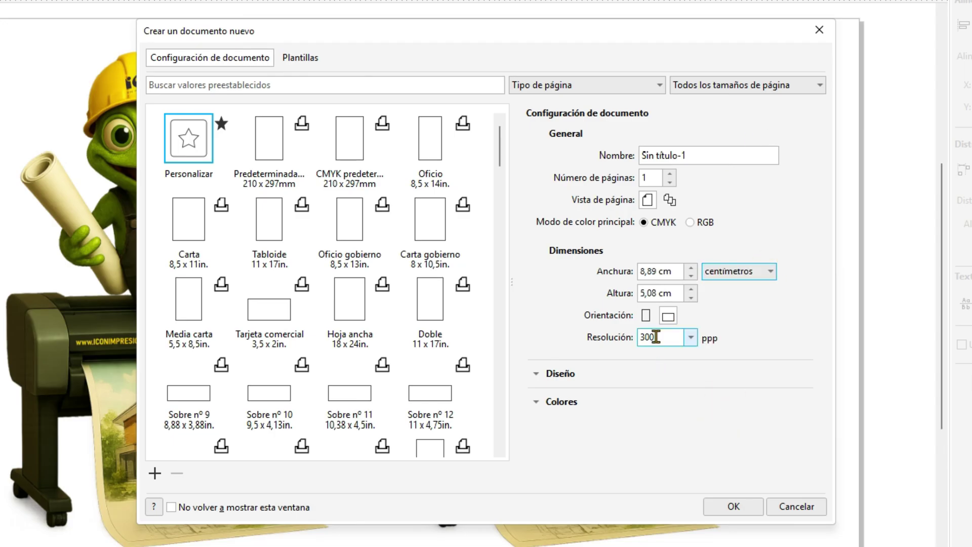
pyautogui.click(654, 276)
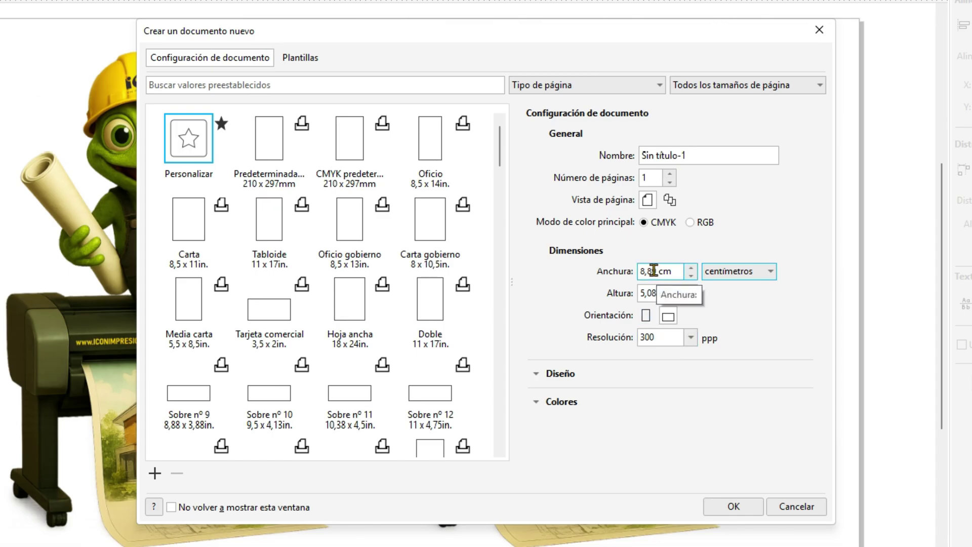
pyautogui.doubleClick(654, 270)
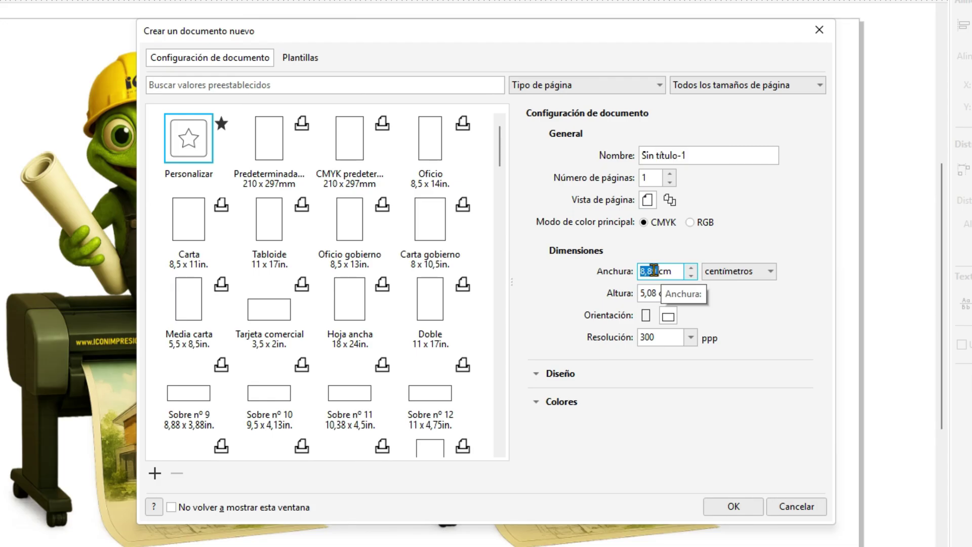
pyautogui.write('100cm')
pyautogui.doubleClick(649, 293)
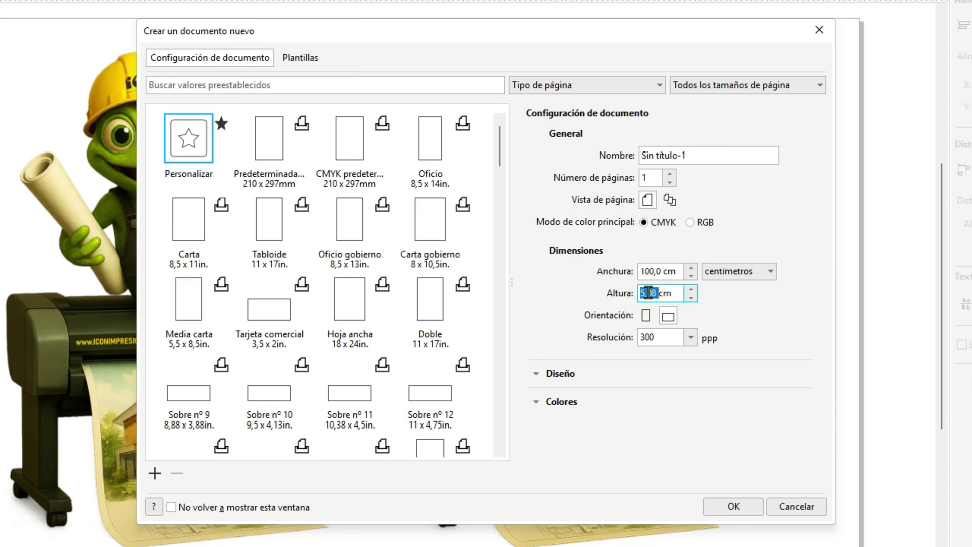
pyautogui.write('70')
pyautogui.click(646, 271)
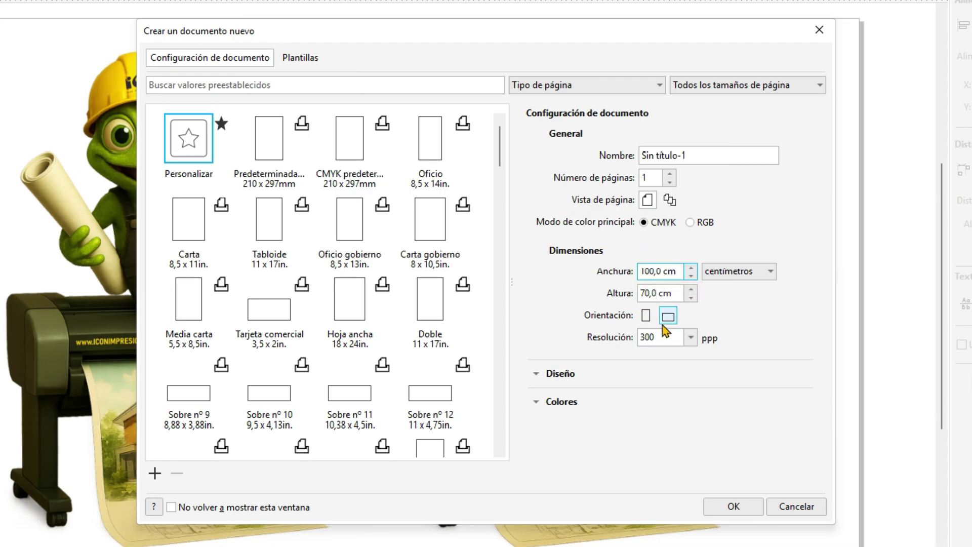
pyautogui.click(735, 507)
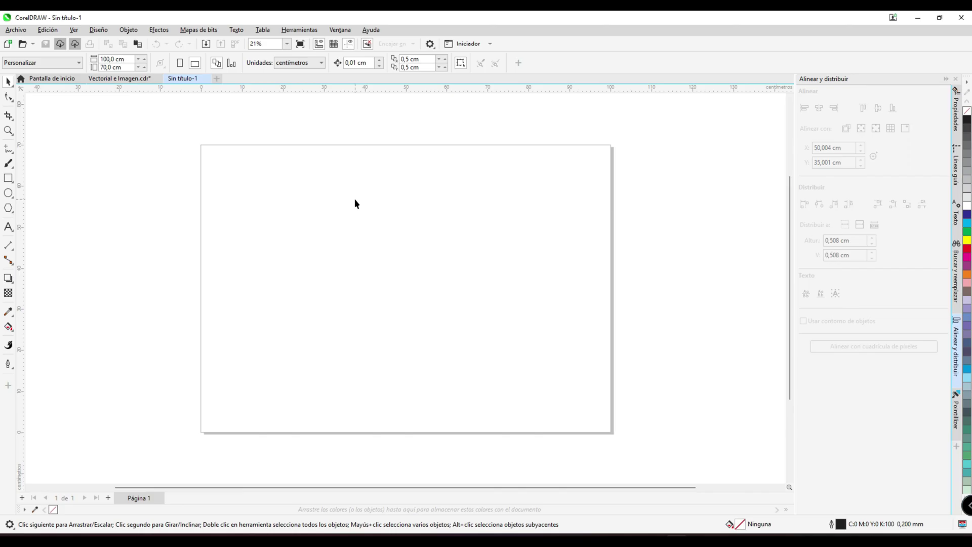
# Step: Draw three separate ellipses descending diagonally across the page, the first about 10 by 9 cm
pyautogui.click(8, 192)
pyautogui.moveTo(307, 241)
pyautogui.mouseDown()
pyautogui.moveTo(348, 277)
pyautogui.moveTo(522, 360)
pyautogui.mouseUp()
pyautogui.click(8, 81)
# Step: Fill the first ellipse with green, the middle one with slate blue and the largest one with yellow
pyautogui.click(326, 257)
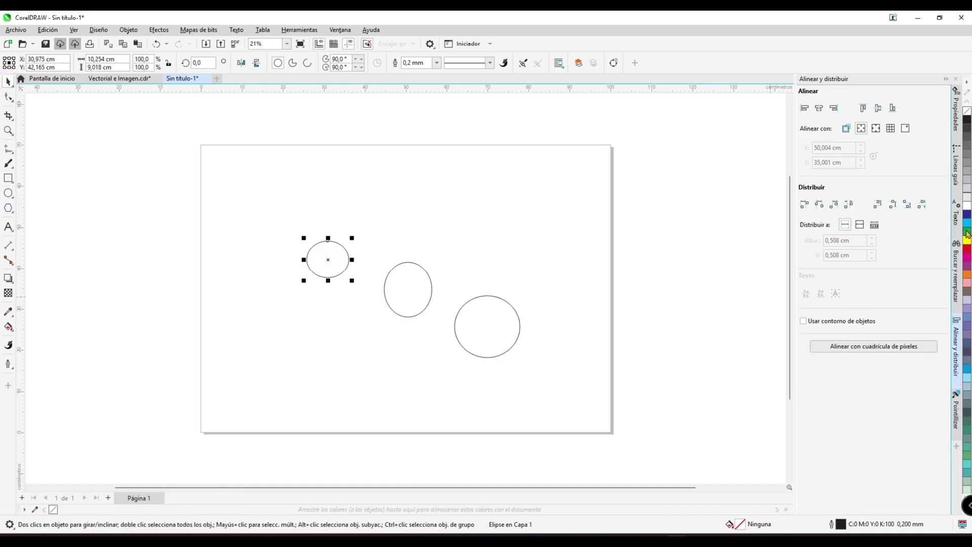
pyautogui.click(967, 233)
pyautogui.click(404, 278)
pyautogui.click(967, 360)
pyautogui.click(455, 324)
pyautogui.click(967, 239)
pyautogui.click(504, 250)
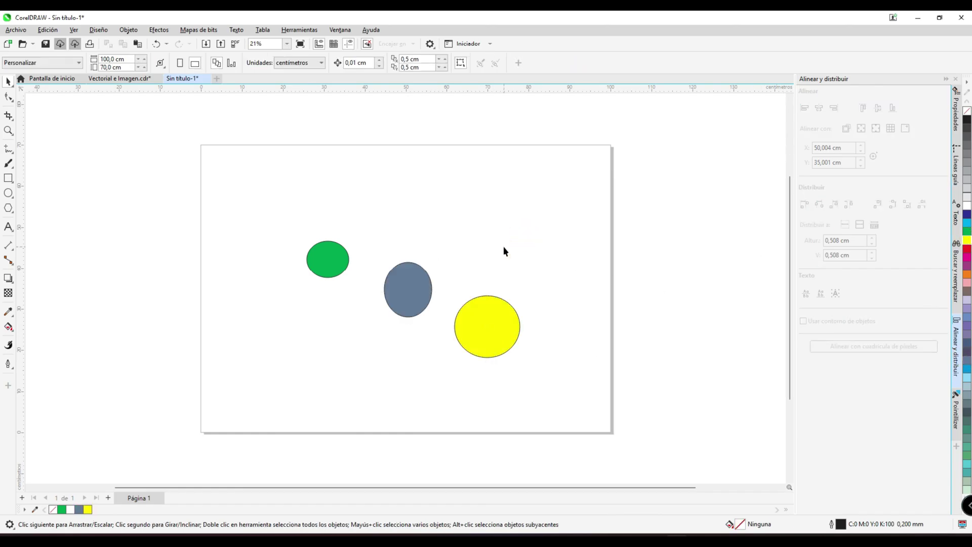
# Step: Sample the color values of the filled ellipses with the document palette's eyedropper
pyautogui.click(35, 509)
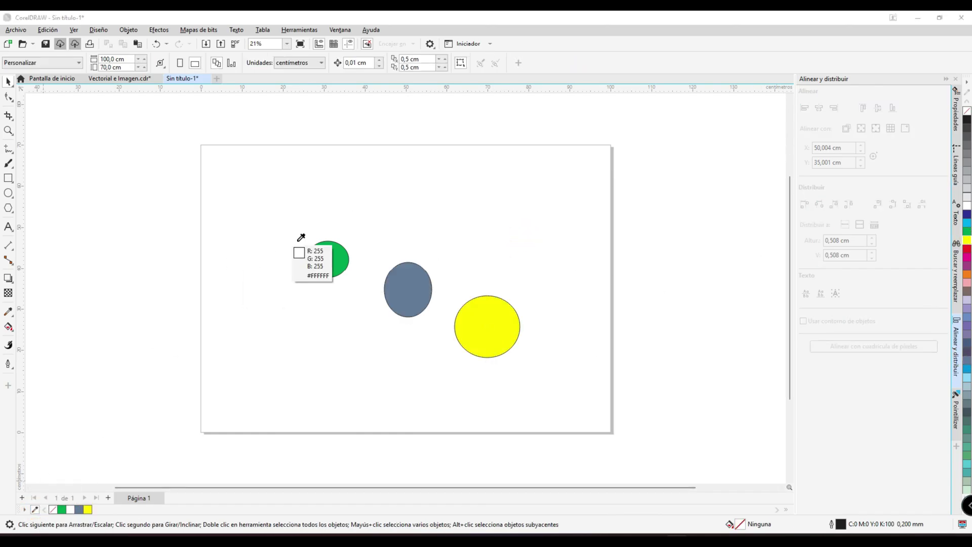